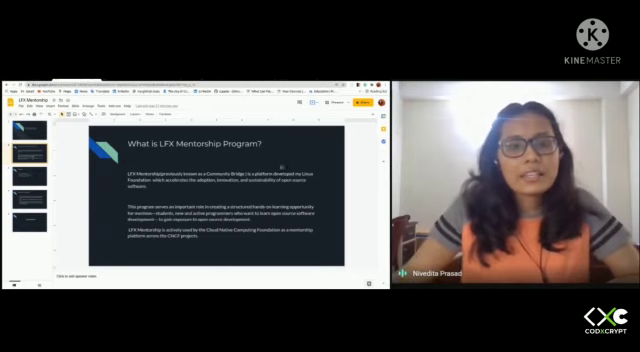
Advance to the Mentees slide and switch to the Linux Foundation Mentorship Programs page.
key(Down)
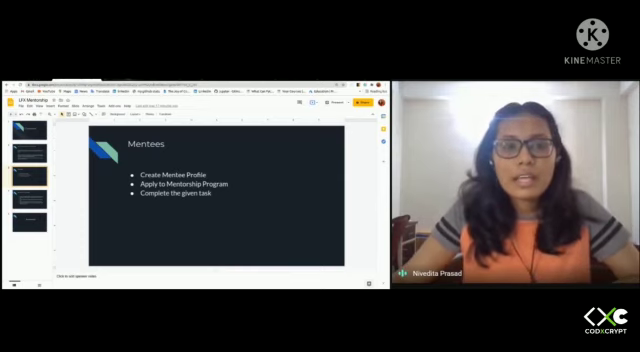
click(120, 84)
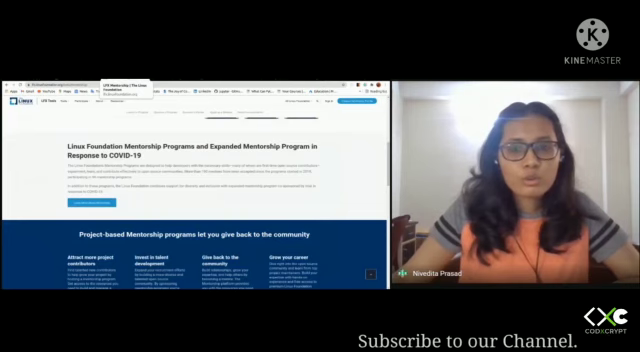
scroll(195, 170, down, 10)
scroll(195, 170, down, 3)
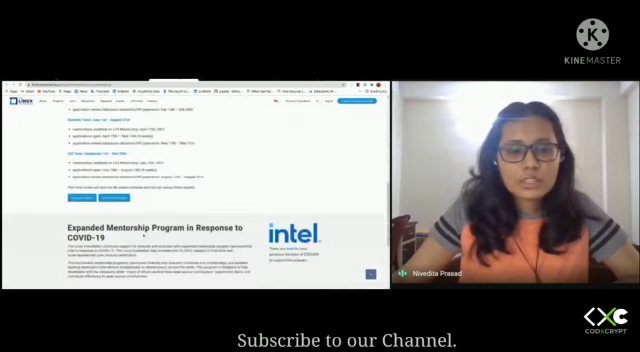
scroll(131, 207, down, 1)
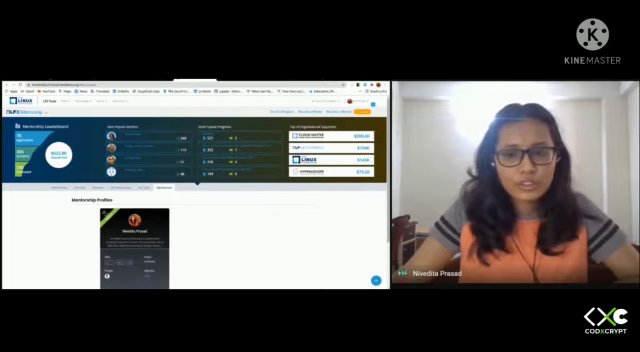
scroll(131, 213, down, 1)
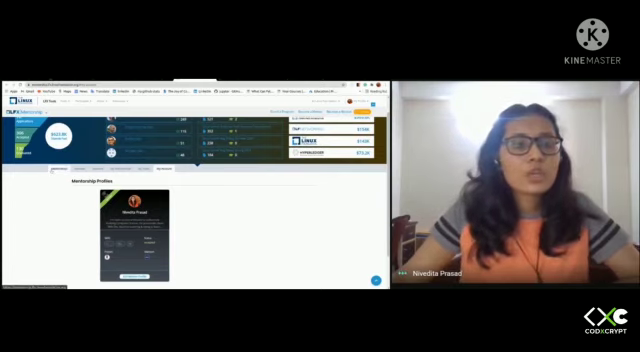
Show the LFX mentorship projects list and filter it down to Meshery.
click(167, 168)
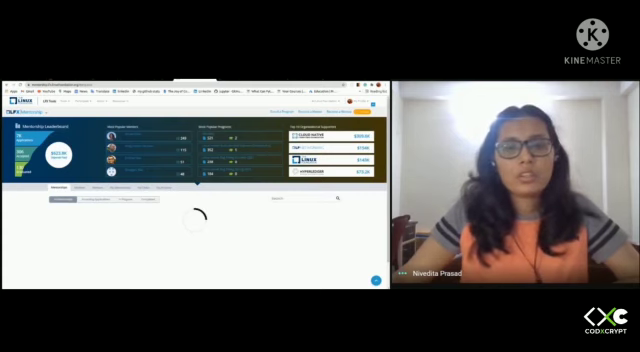
scroll(195, 200, down, 5)
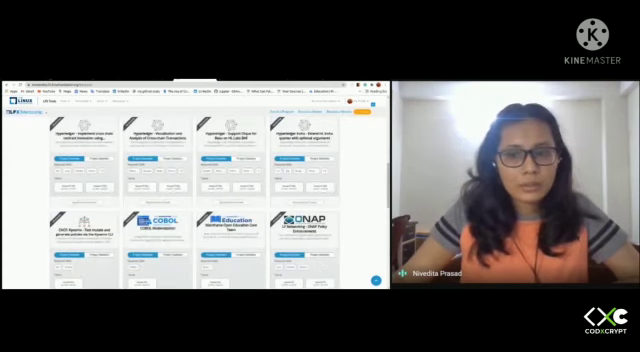
scroll(195, 200, up, 5)
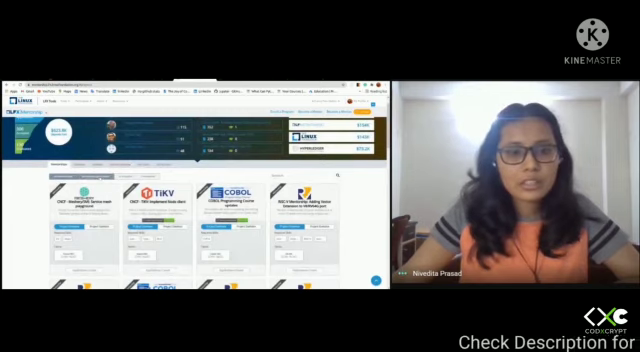
click(95, 176)
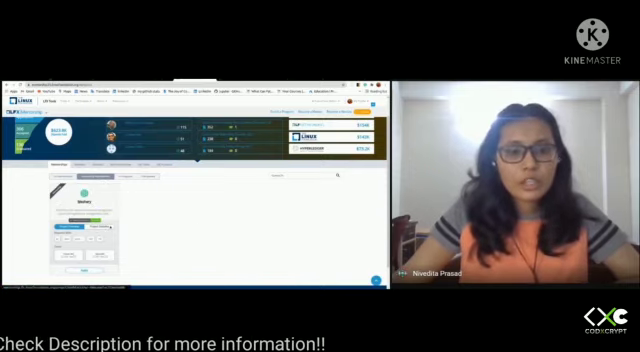
scroll(110, 227, down, 3)
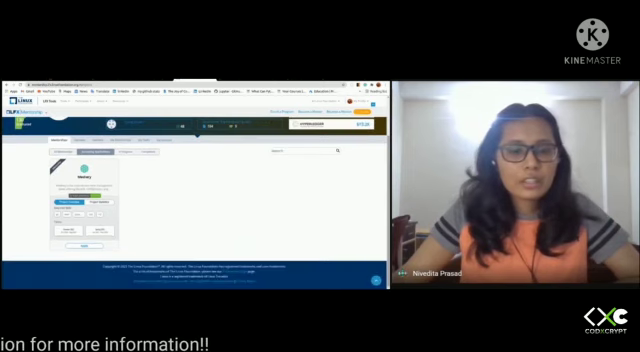
scroll(110, 200, up, 3)
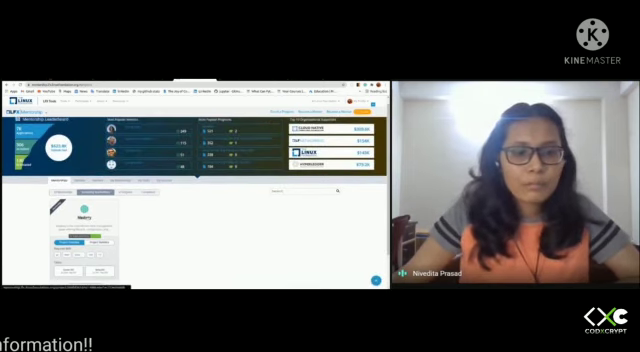
scroll(110, 200, down, 3)
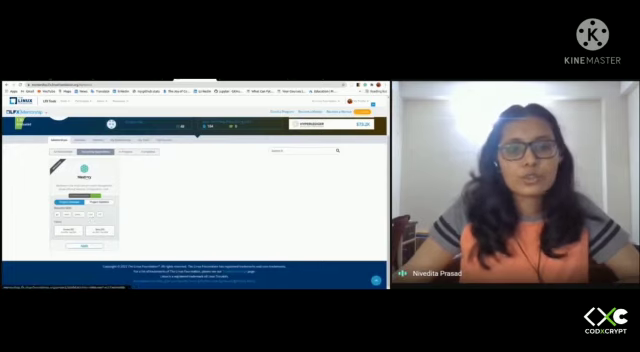
Open the Meshery project details page, then bring up Google Meet's More options menu.
click(298, 111)
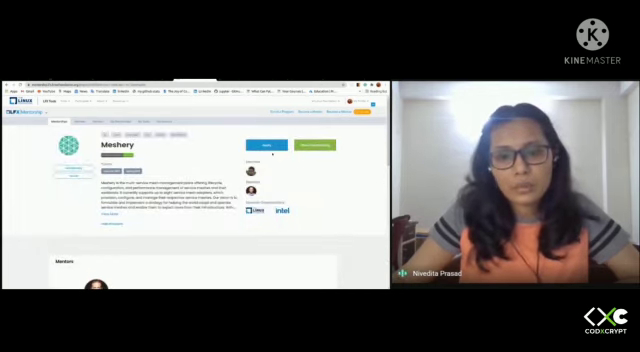
scroll(195, 200, down, 5)
scroll(195, 200, up, 5)
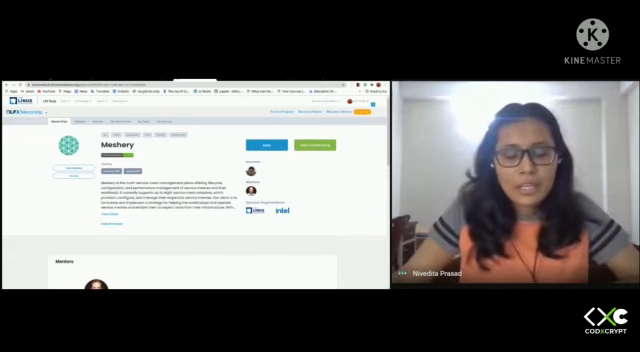
click(614, 255)
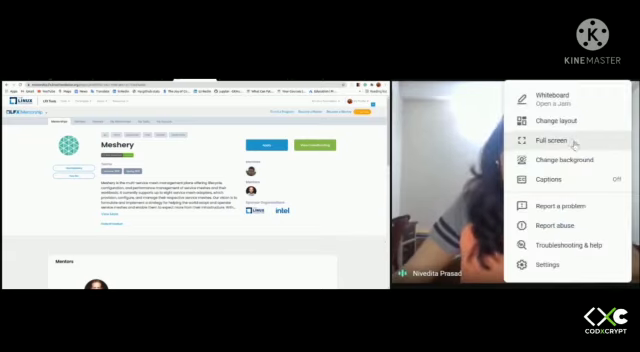
Switch the Google Meet call view to Full screen.
click(551, 140)
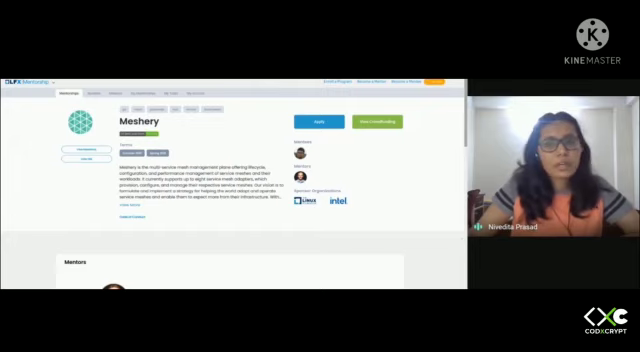
scroll(230, 180, down, 1)
scroll(230, 180, up, 1)
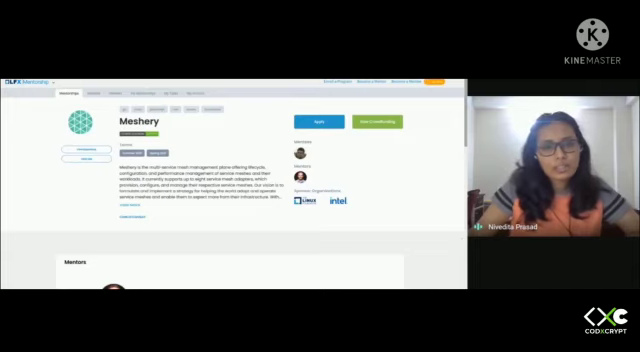
scroll(230, 180, down, 1)
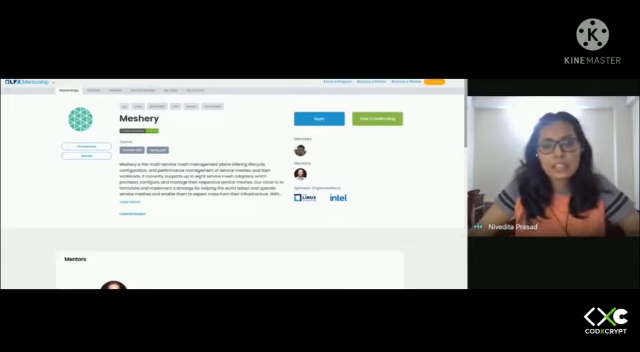
scroll(230, 160, down, 1)
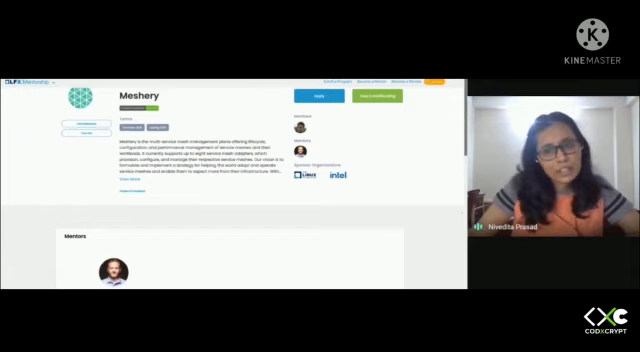
scroll(230, 160, up, 1)
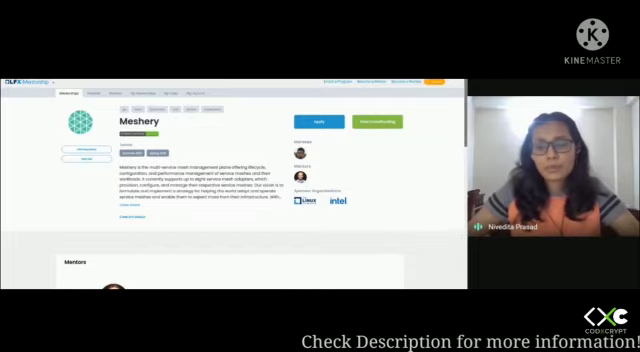
scroll(200, 160, down, 2)
scroll(200, 160, down, 2)
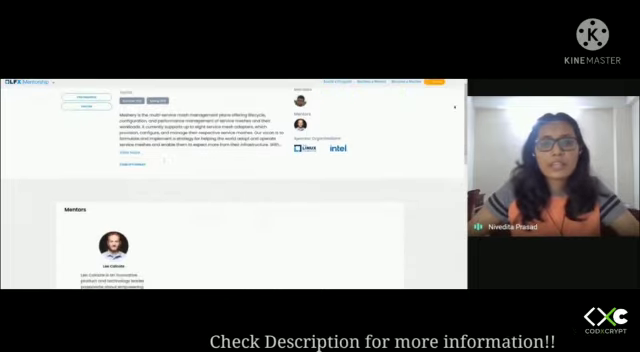
scroll(200, 160, up, 3)
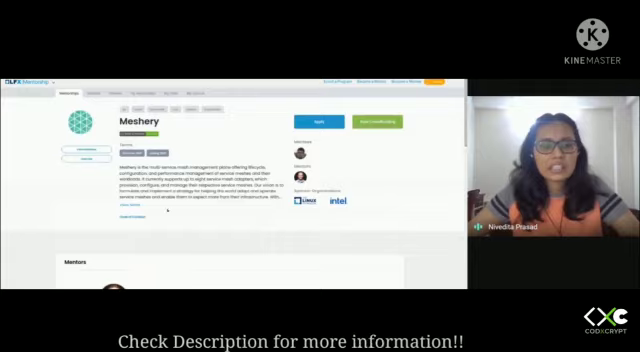
scroll(167, 210, down, 3)
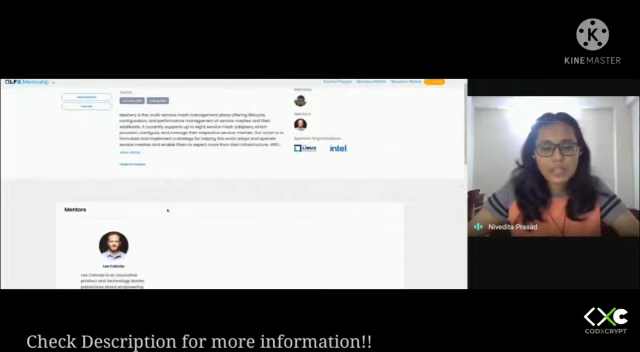
scroll(167, 210, up, 3)
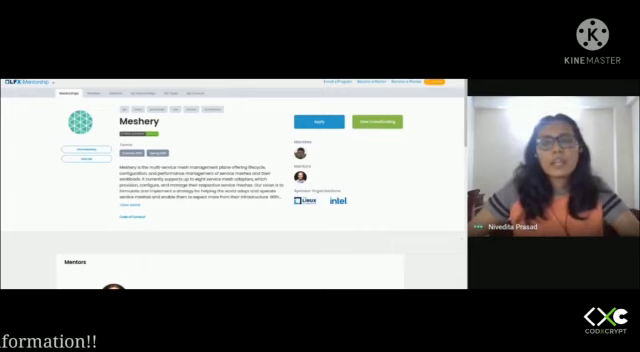
scroll(230, 180, down, 2)
scroll(230, 180, down, 2)
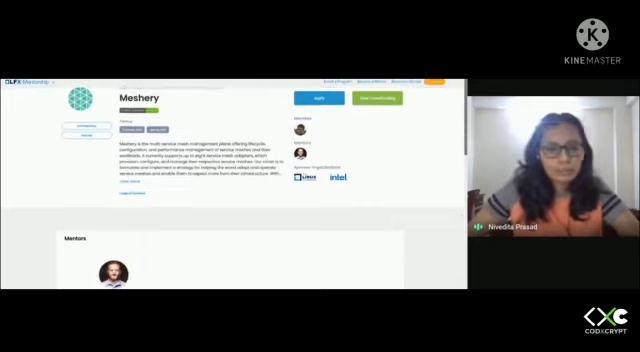
scroll(230, 180, up, 3)
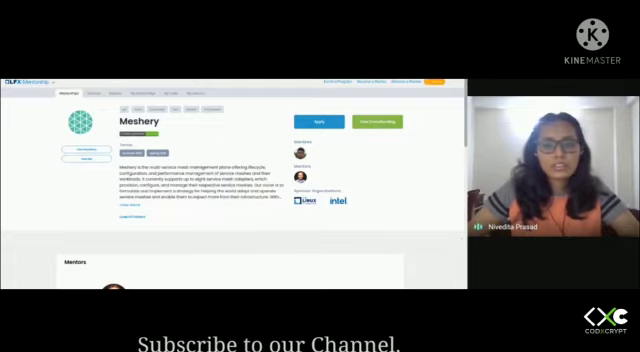
scroll(233, 180, down, 3)
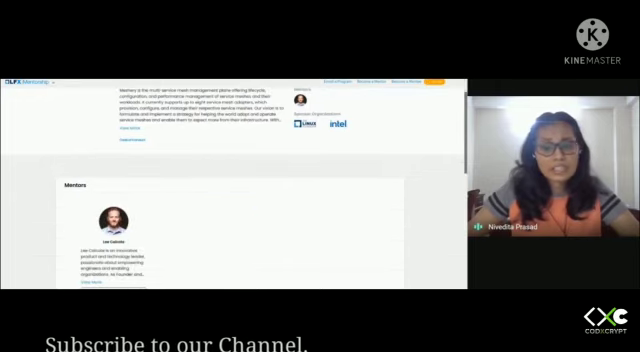
scroll(169, 222, up, 3)
scroll(169, 222, down, 1)
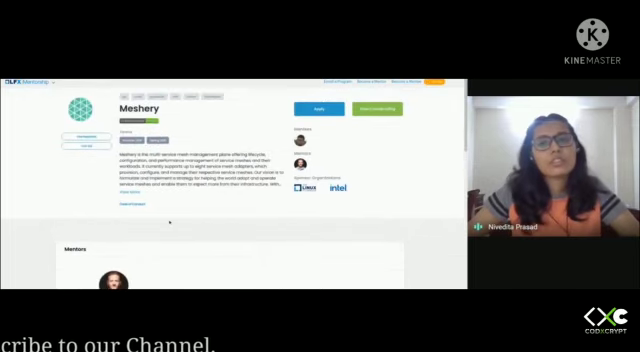
scroll(169, 222, up, 1)
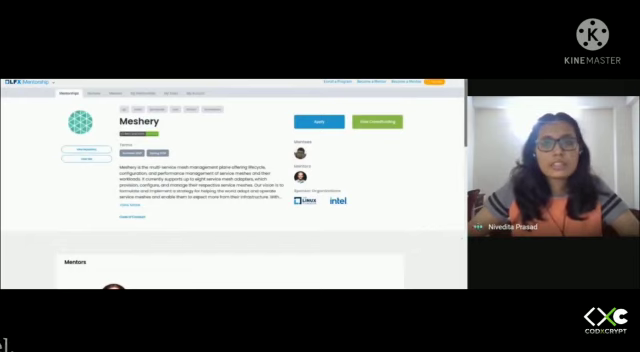
scroll(169, 200, down, 3)
scroll(169, 200, up, 1)
scroll(169, 200, up, 2)
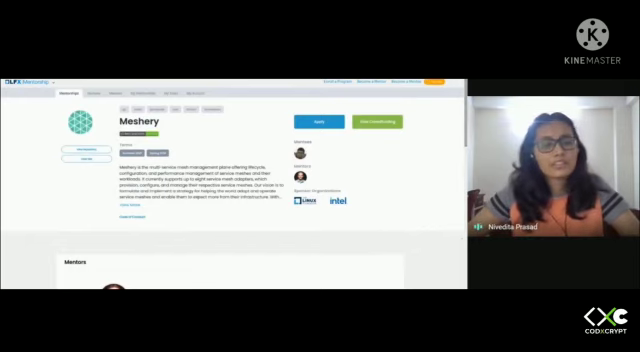
scroll(169, 200, down, 3)
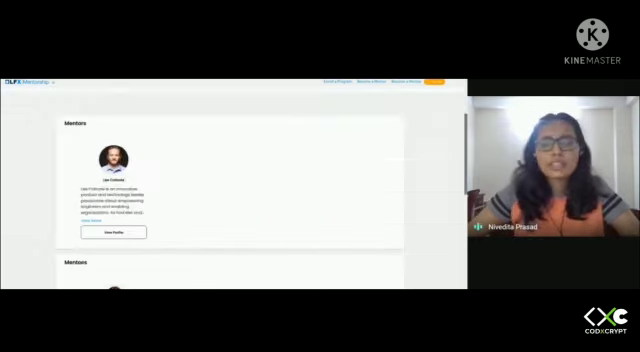
scroll(169, 200, up, 3)
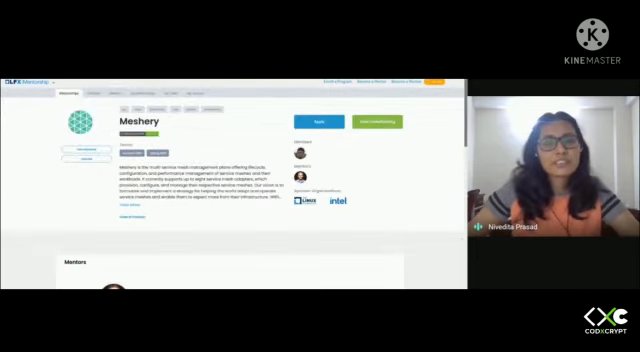
scroll(169, 160, down, 1)
scroll(169, 160, up, 1)
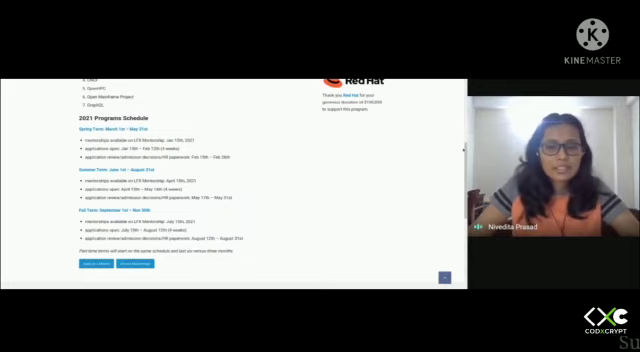
scroll(234, 180, up, 10)
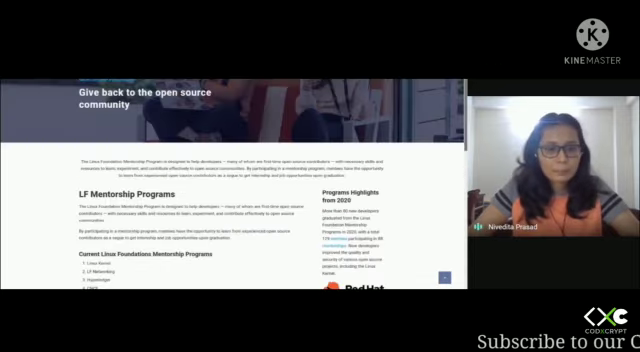
scroll(234, 180, down, 10)
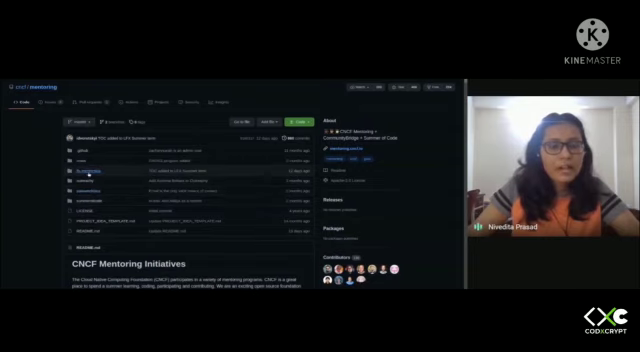
Browse to lfx-mentorship/2021/Q2-Summer in the mentoring repo, then return to its root.
click(88, 170)
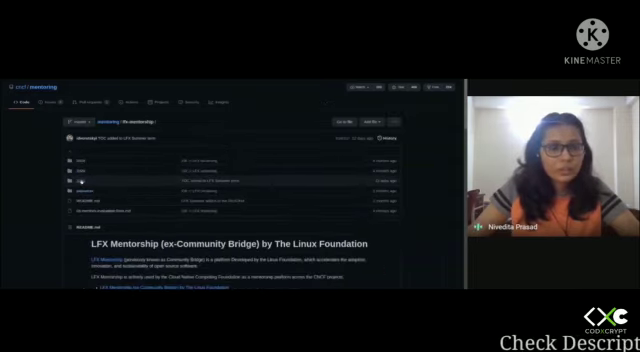
click(80, 180)
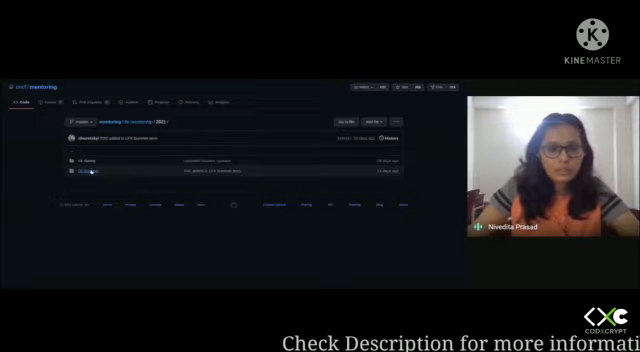
click(91, 171)
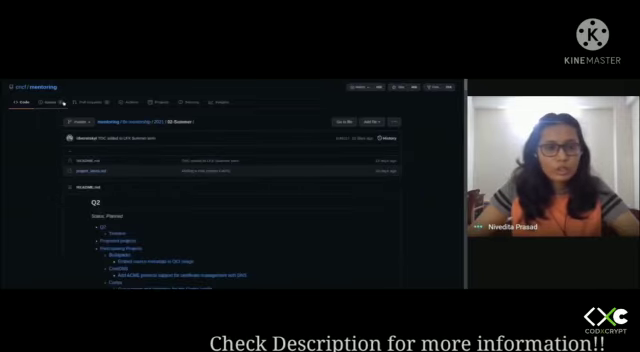
scroll(77, 190, down, 3)
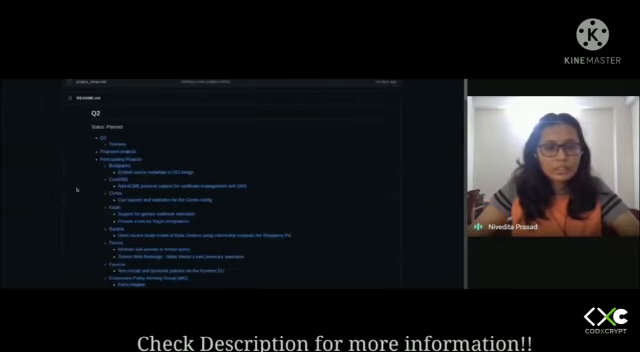
scroll(77, 190, down, 5)
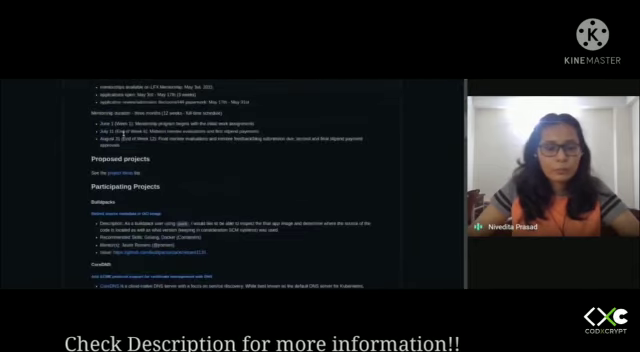
scroll(88, 134, up, 1)
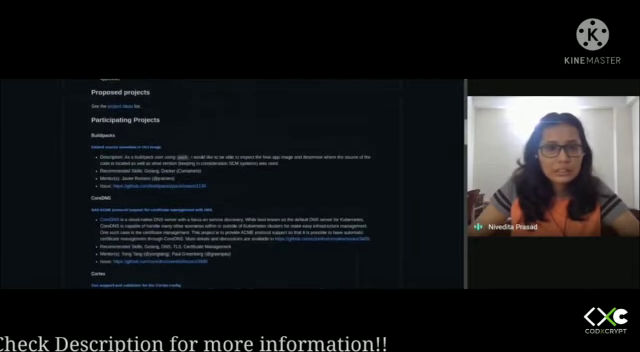
scroll(98, 136, down, 1)
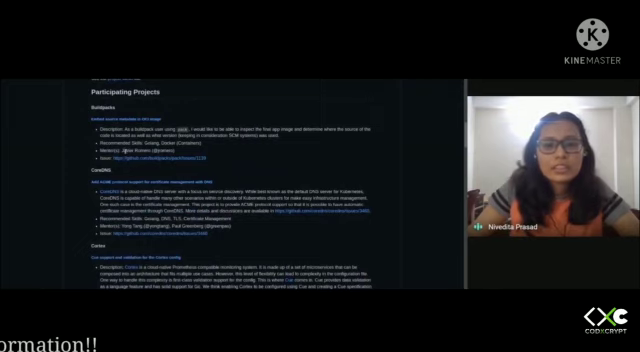
mouse_move(100, 198)
scroll(180, 178, down, 3)
scroll(178, 160, up, 2)
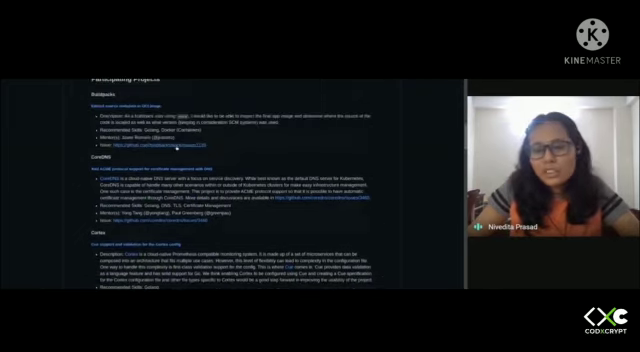
scroll(180, 160, up, 5)
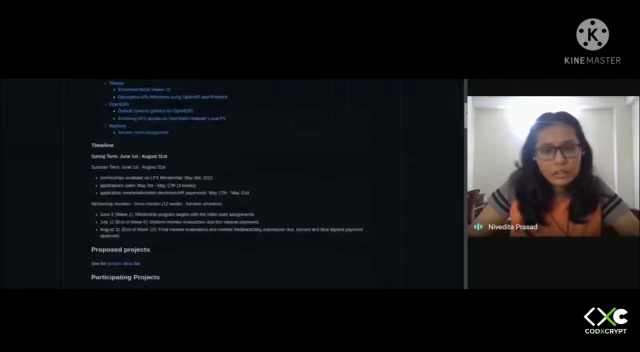
scroll(180, 160, down, 8)
scroll(180, 160, down, 3)
scroll(120, 150, up, 15)
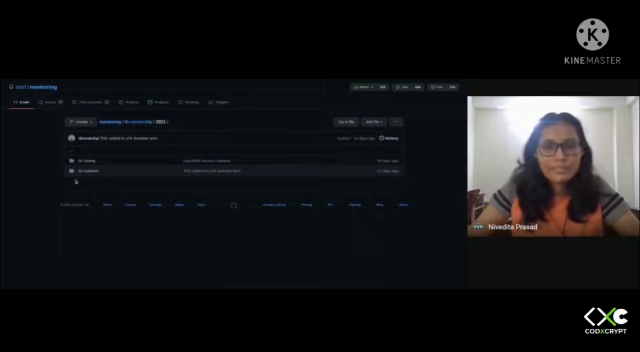
click(44, 87)
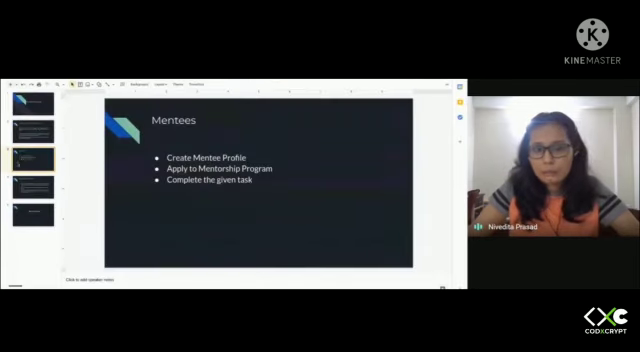
Advance the deck from Mentees to the Benefits for Mentees slide.
key(Down)
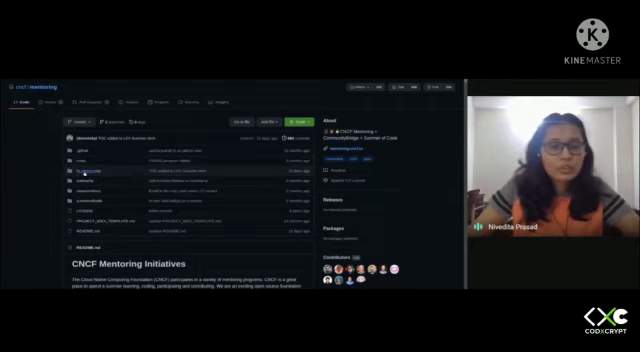
Open the repo's lfx-mentorship folder, then return to the Benefits for Mentees slide.
click(85, 171)
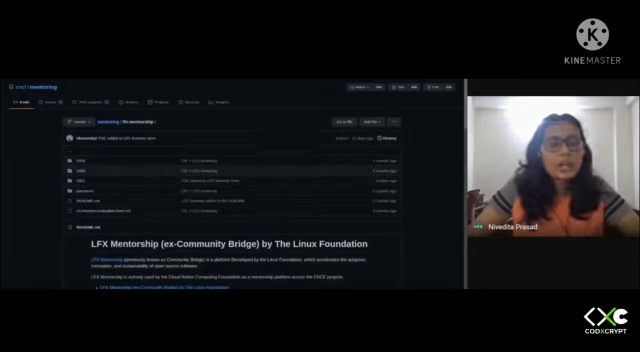
key(alt+Tab)
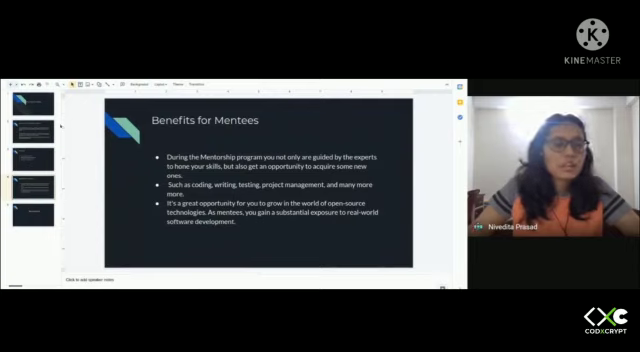
Advance to the final 'Any questions?' slide.
key(Down)
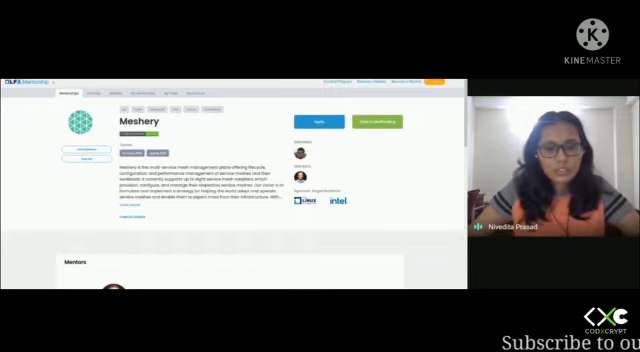
scroll(200, 137, down, 1)
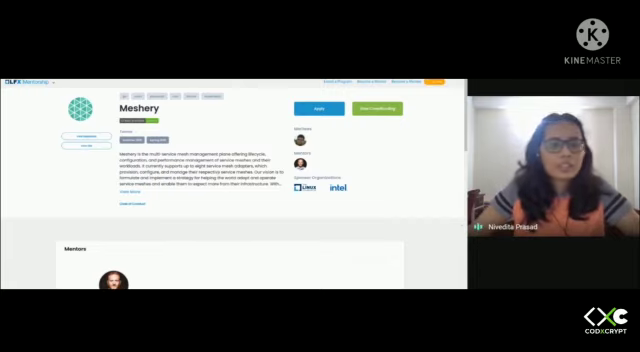
Use the LFX Mentorship logo to return to the program listing with statistics.
click(30, 82)
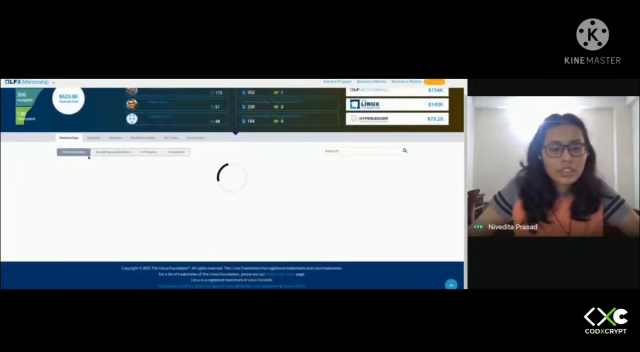
scroll(230, 180, down, 3)
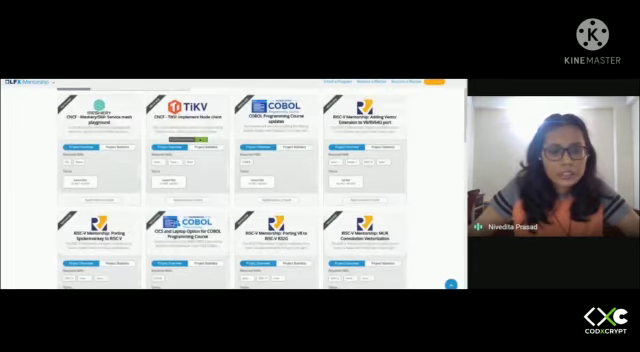
Open one of the project cards from the LFX mentorship listing.
click(185, 118)
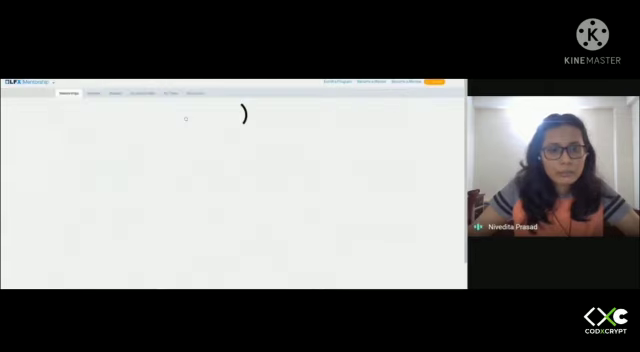